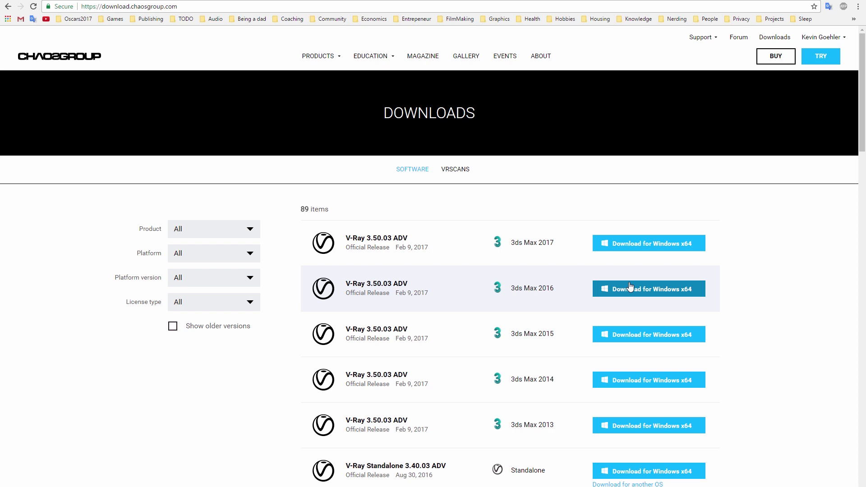
# Download the V-Ray 3.50.03 ADV Windows x64 installer for 3ds Max 2016.
pyautogui.click(630, 287)
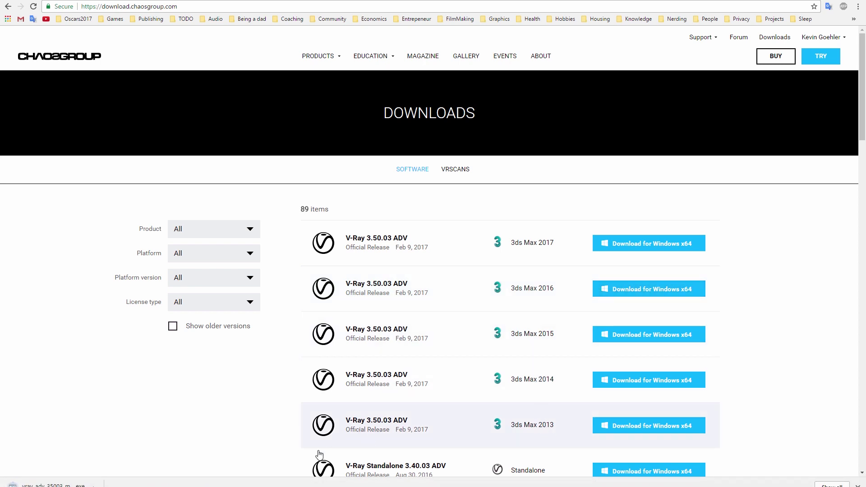
# Launch 3ds Max 2016 and open the library hall scene from the recent files.
pyautogui.click(816, 1)
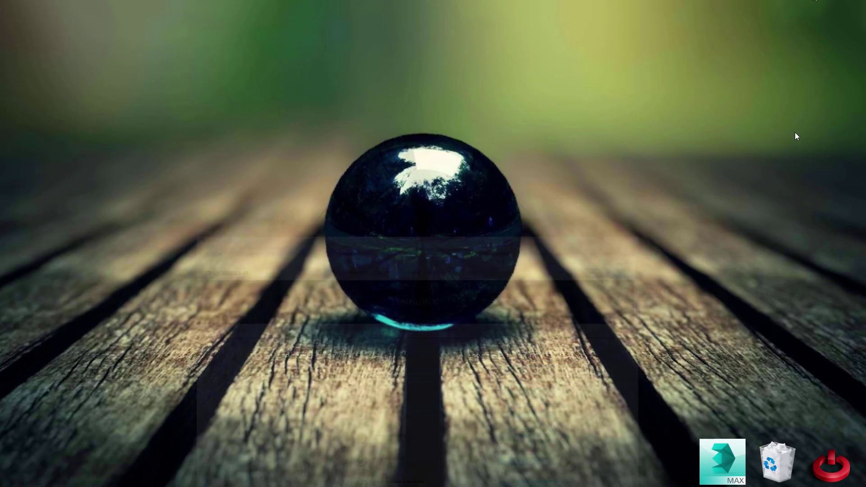
pyautogui.doubleClick(726, 460)
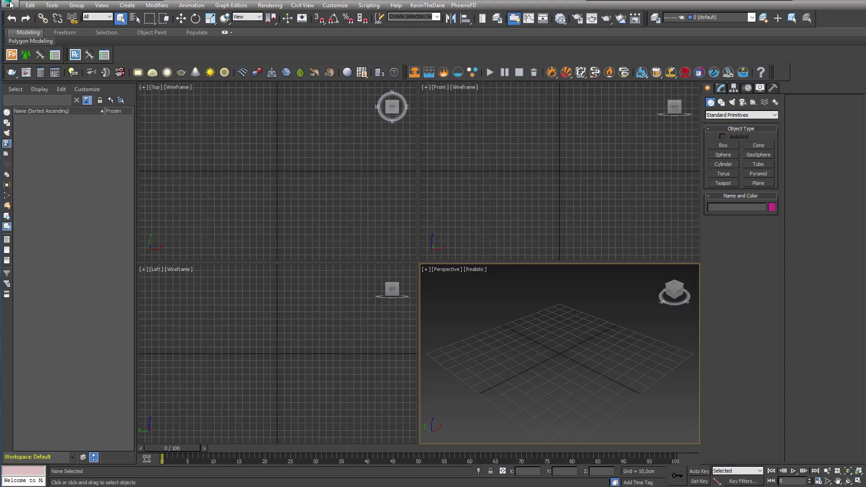
pyautogui.click(10, 4)
pyautogui.click(102, 51)
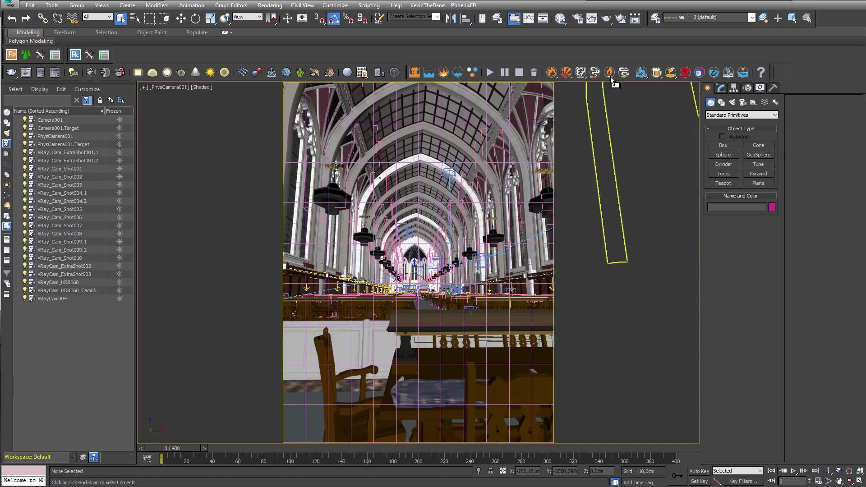
# Review Render Setup's V-Ray Global DMC and Render Elements (VRayDenoiser) settings, ending on Common.
pyautogui.click(579, 19)
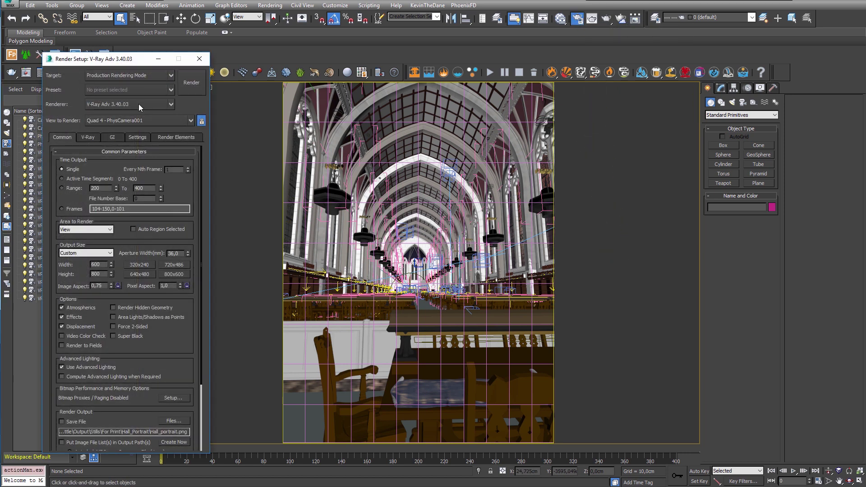
pyautogui.click(94, 138)
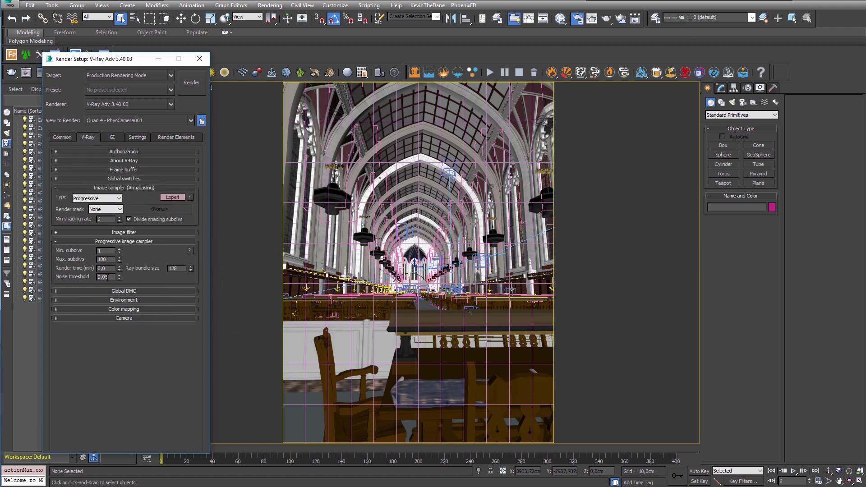
pyautogui.moveTo(113, 276)
pyautogui.click(130, 291)
pyautogui.click(184, 137)
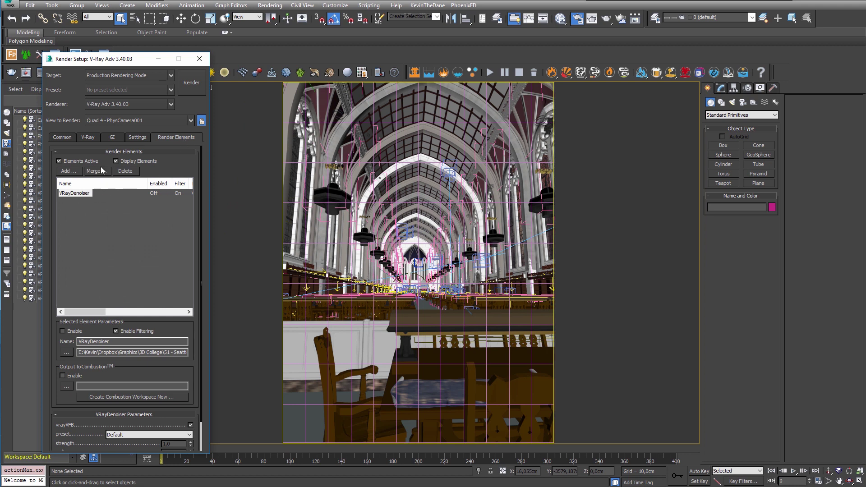
pyautogui.click(89, 139)
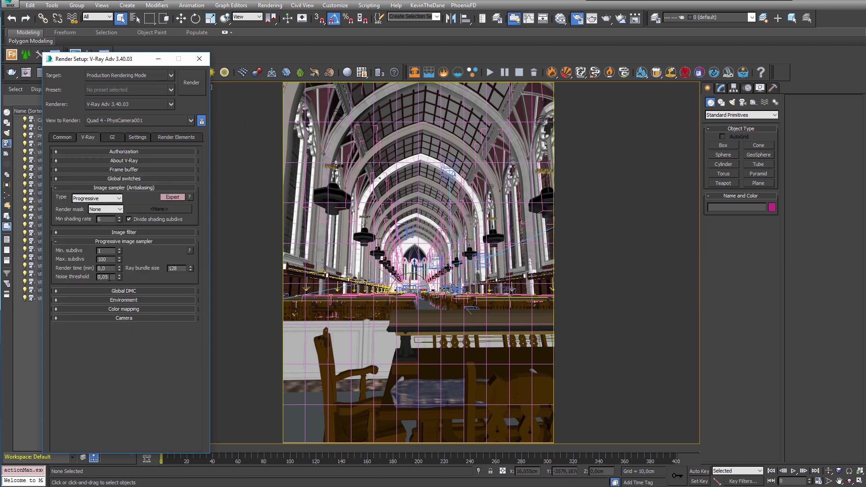
pyautogui.click(64, 137)
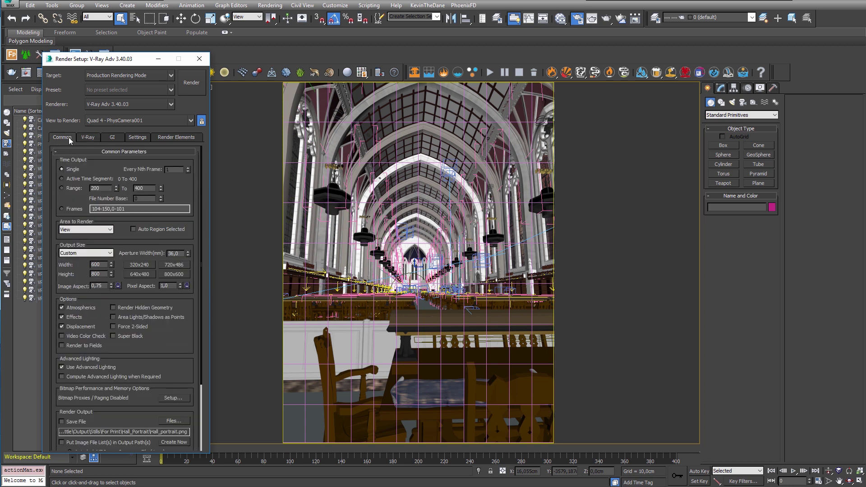
# Render the library hall with V-Ray 3.40.03 and view its VRayDenoiser channel.
pyautogui.click(189, 90)
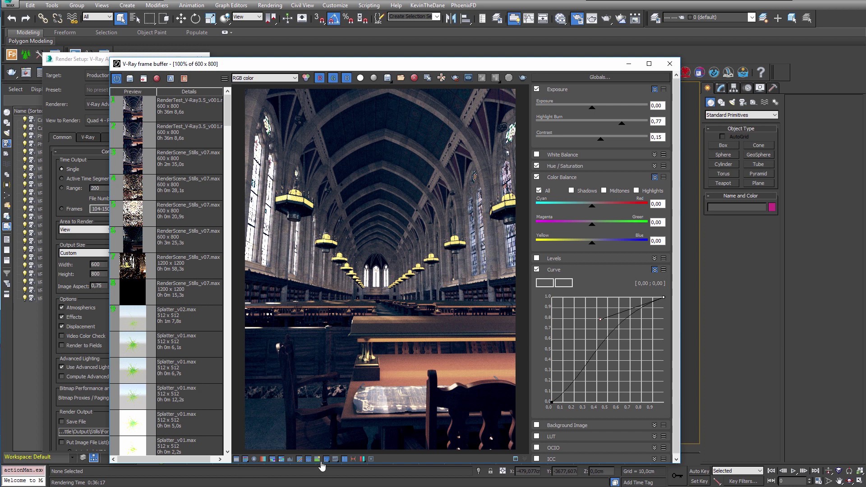
pyautogui.click(344, 458)
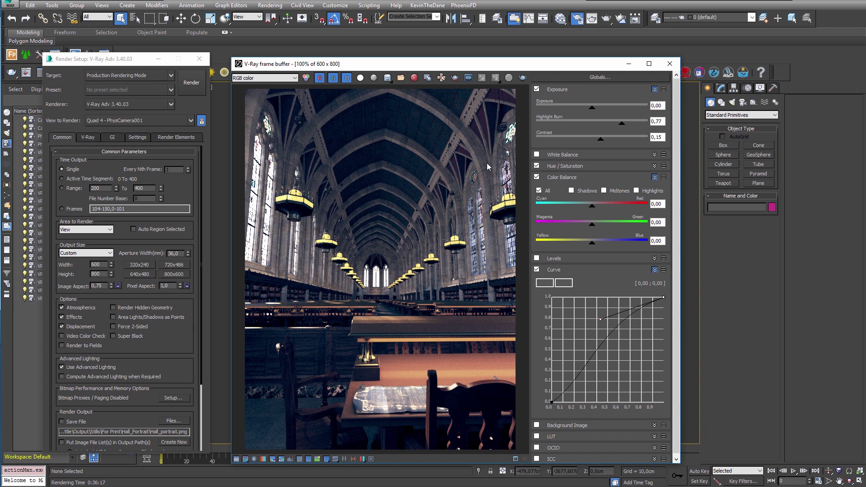
pyautogui.click(287, 78)
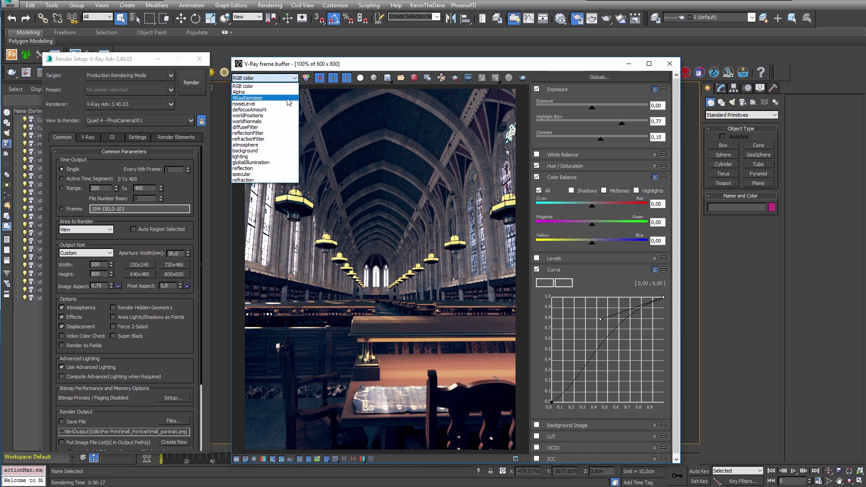
pyautogui.click(270, 98)
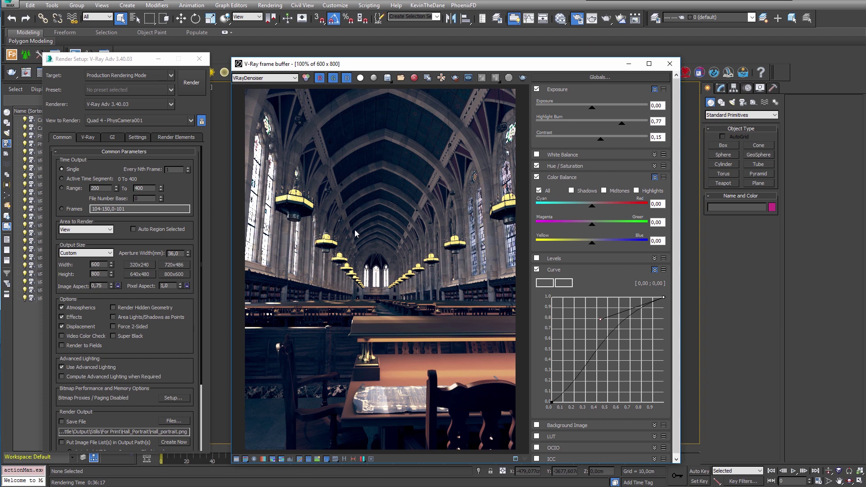
# Close the frame buffer and Render Setup, then save the library hall scene.
pyautogui.click(669, 64)
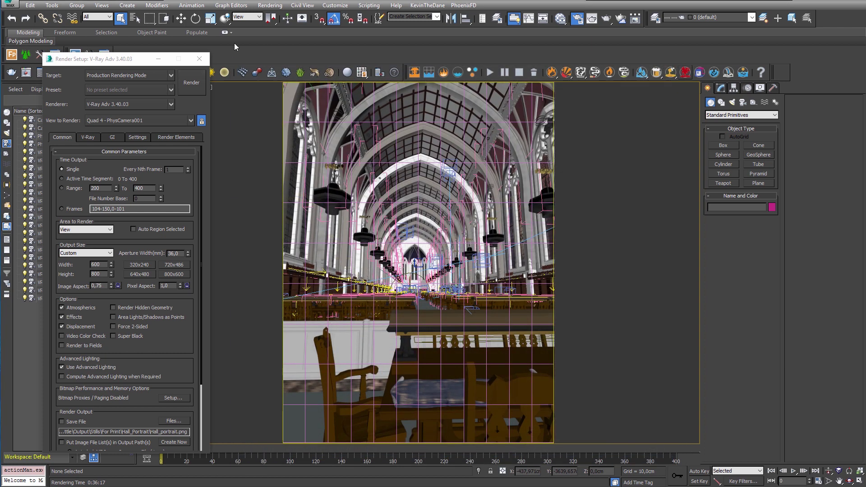
pyautogui.click(199, 59)
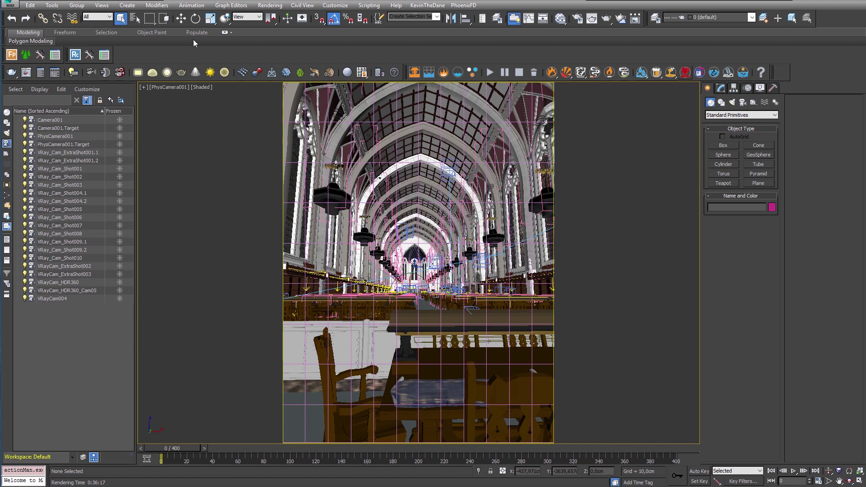
pyautogui.hotkey('ctrl', 's')
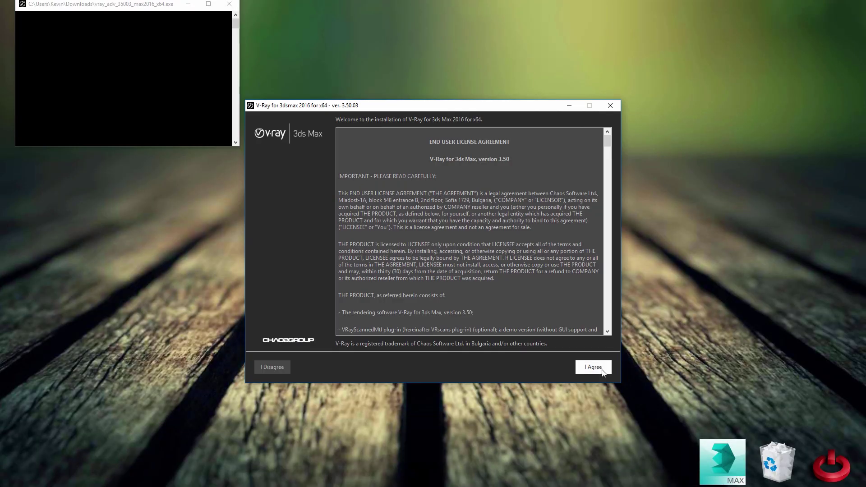
# Install V-Ray 3.50.03 for 3ds Max 2016 and start the V-Ray license server installation.
pyautogui.click(595, 367)
pyautogui.click(593, 340)
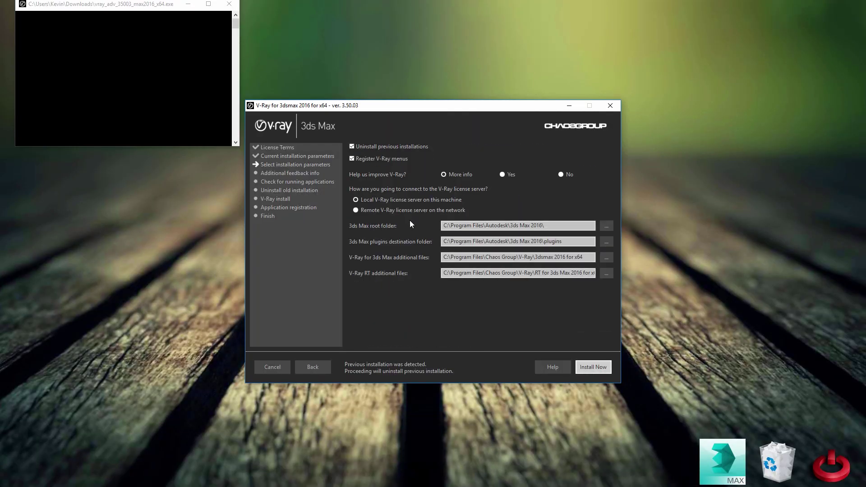
pyautogui.click(593, 367)
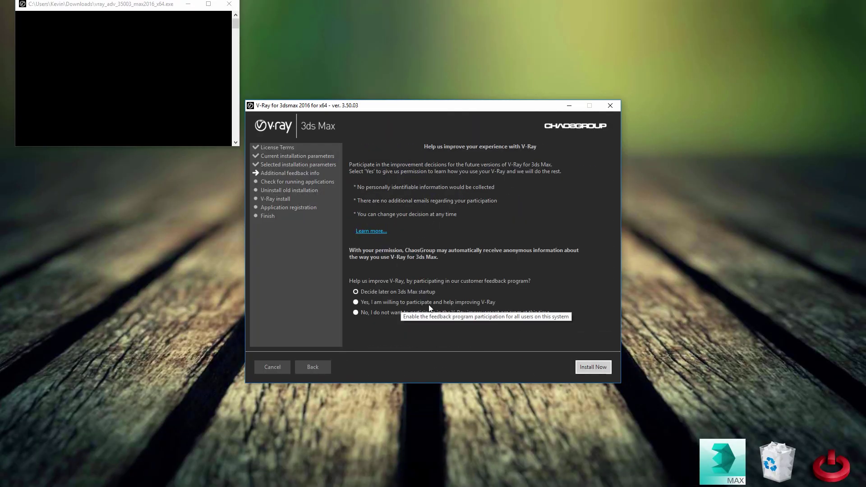
pyautogui.click(598, 367)
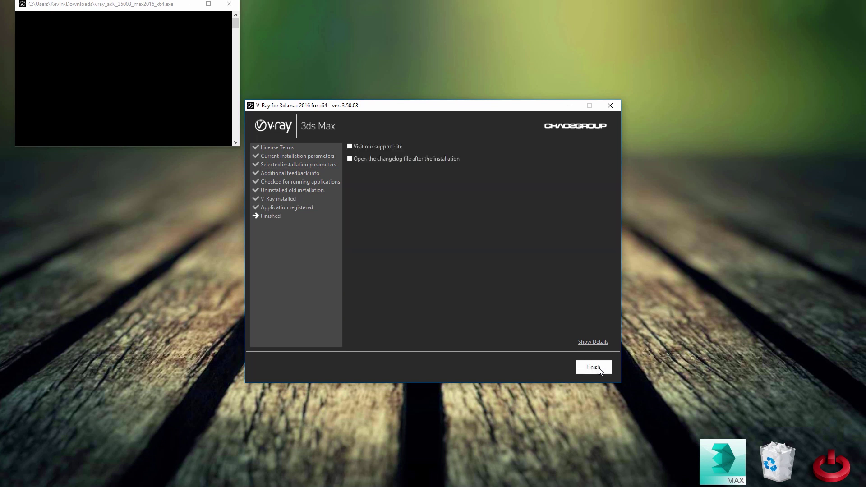
pyautogui.click(599, 368)
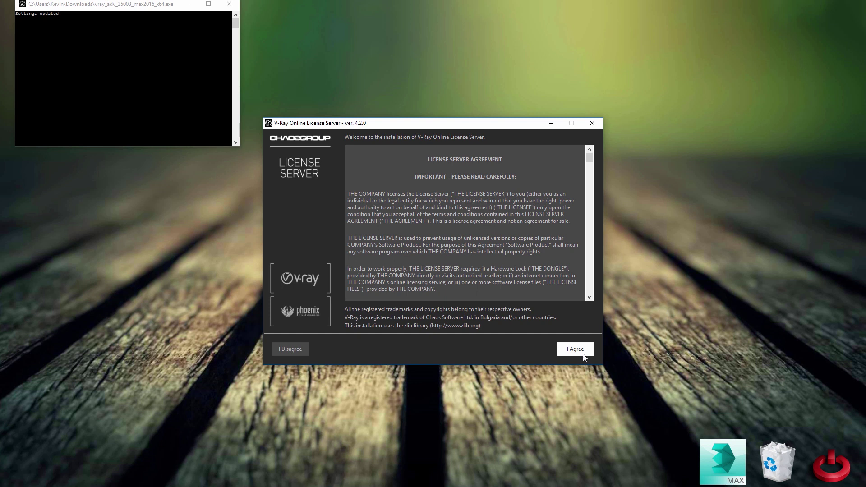
pyautogui.click(581, 355)
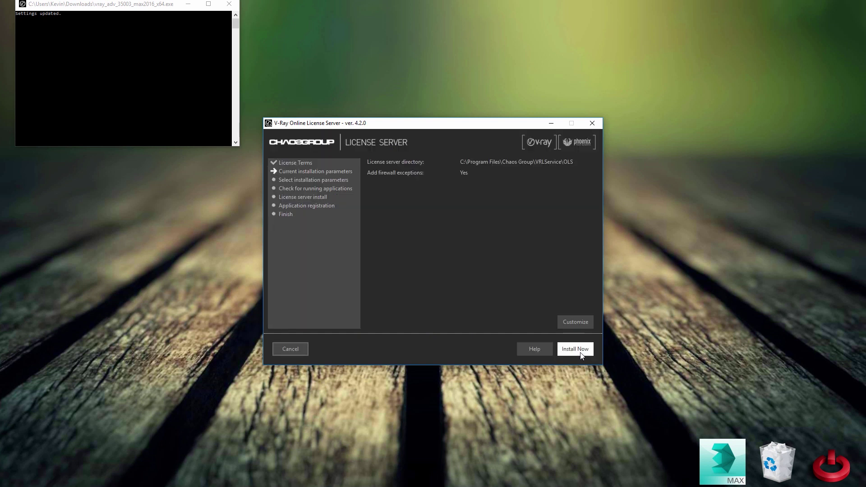
pyautogui.click(581, 355)
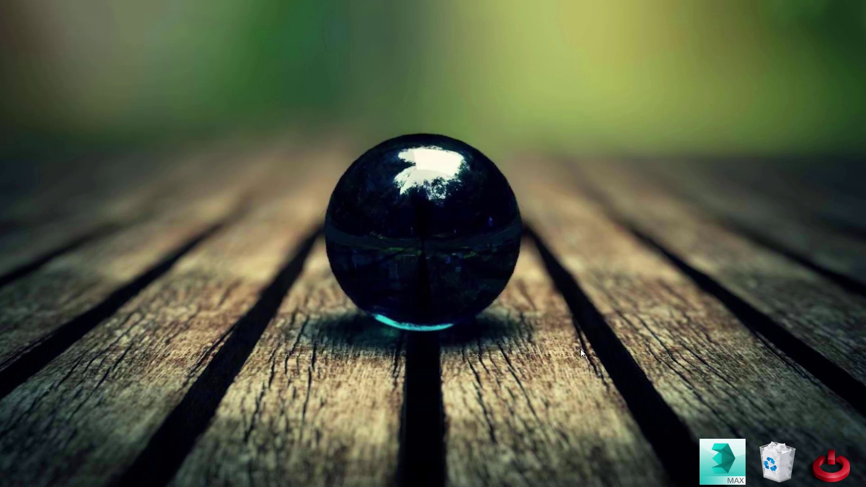
# Relaunch 3ds Max and start a V-Ray 3.50.03 render of the library hall.
pyautogui.doubleClick(718, 457)
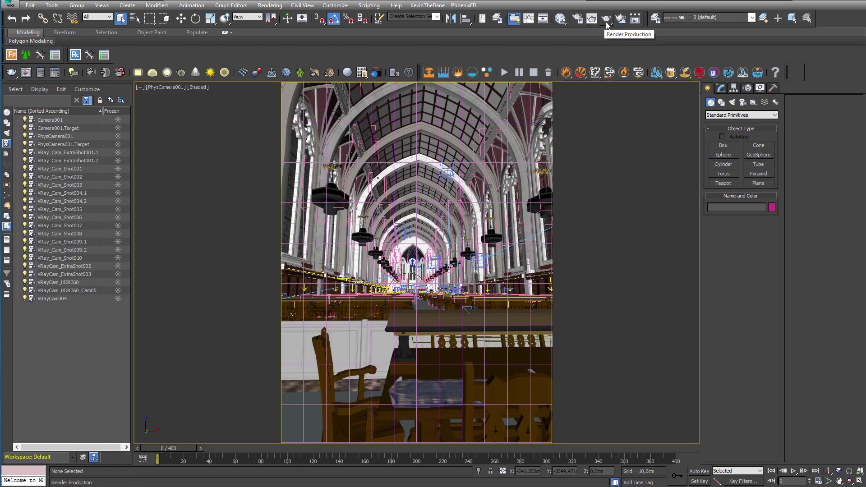
pyautogui.click(577, 18)
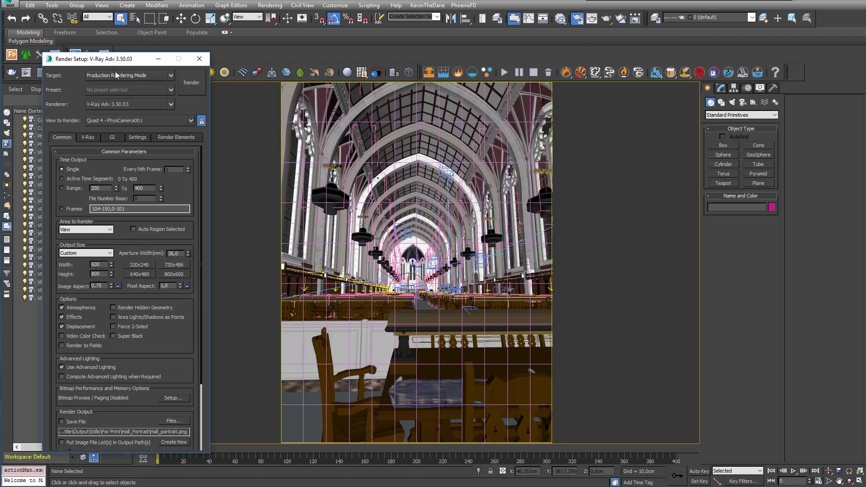
pyautogui.click(196, 83)
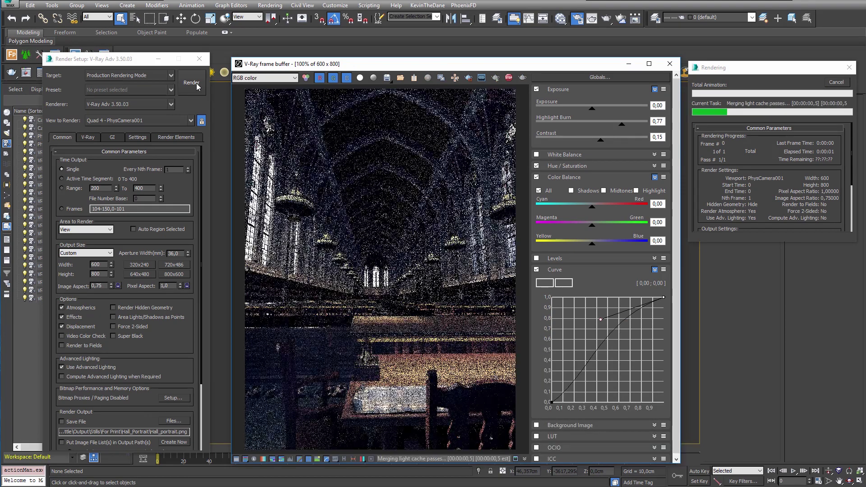
# Enable Bloom and Glare, tune their weight, size and shape sliders, then turn both off.
pyautogui.click(372, 458)
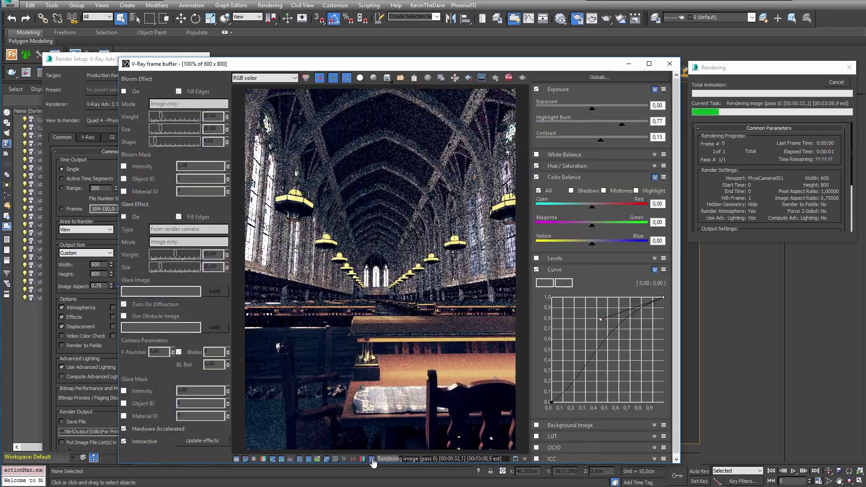
pyautogui.click(123, 92)
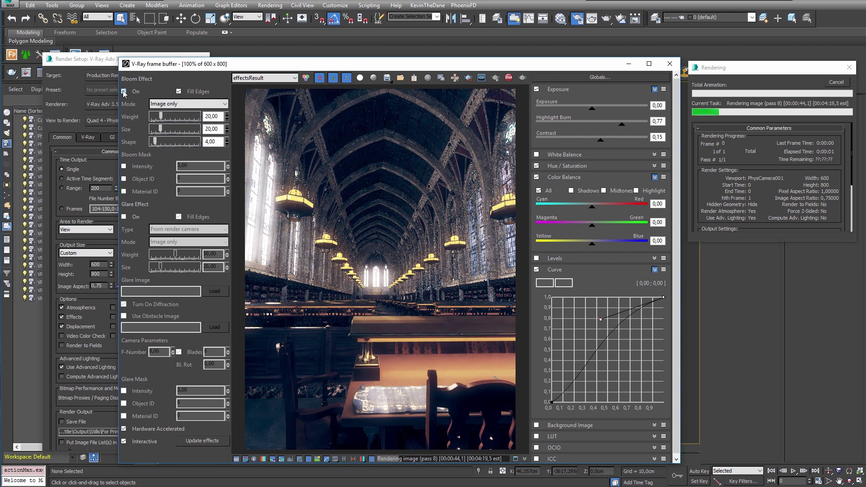
pyautogui.click(124, 217)
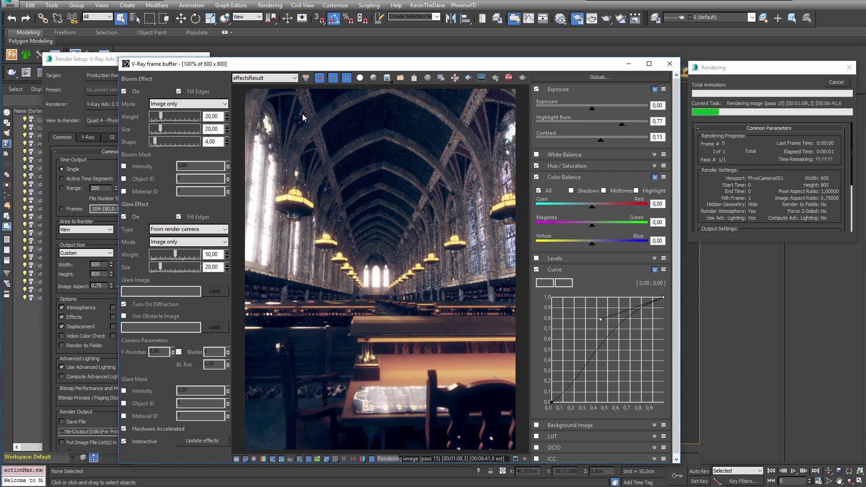
pyautogui.moveTo(161, 116); pyautogui.dragTo(163, 130)
pyautogui.moveTo(155, 142); pyautogui.dragTo(153, 120)
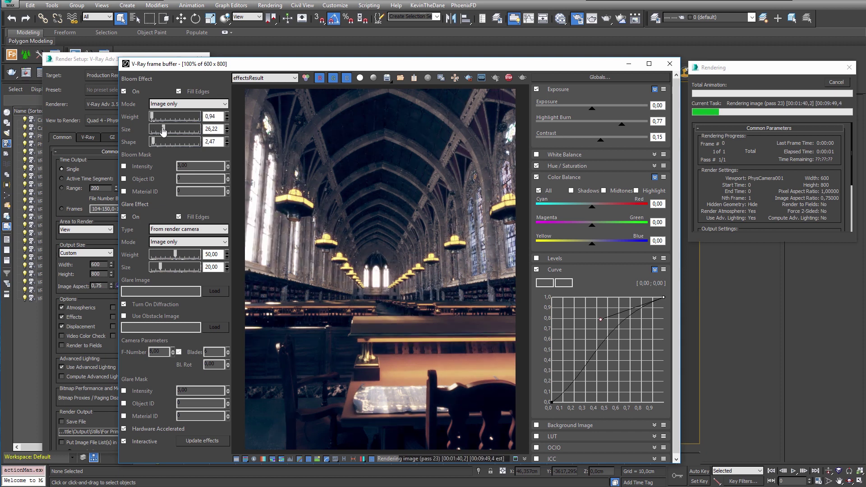
pyautogui.moveTo(175, 257); pyautogui.dragTo(157, 267)
pyautogui.moveTo(152, 116); pyautogui.dragTo(154, 116)
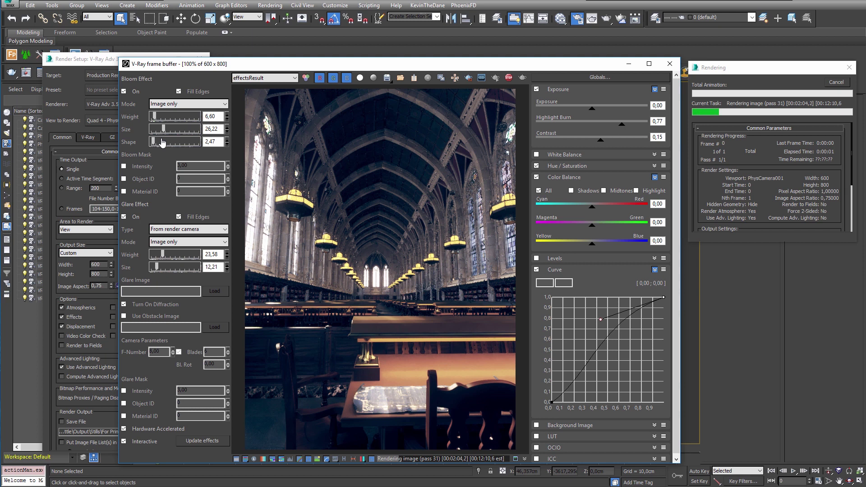
pyautogui.click(124, 91)
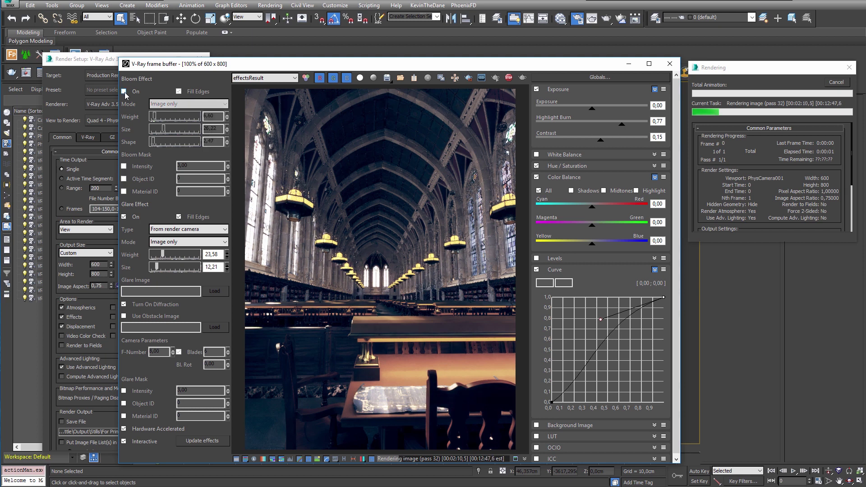
pyautogui.click(124, 217)
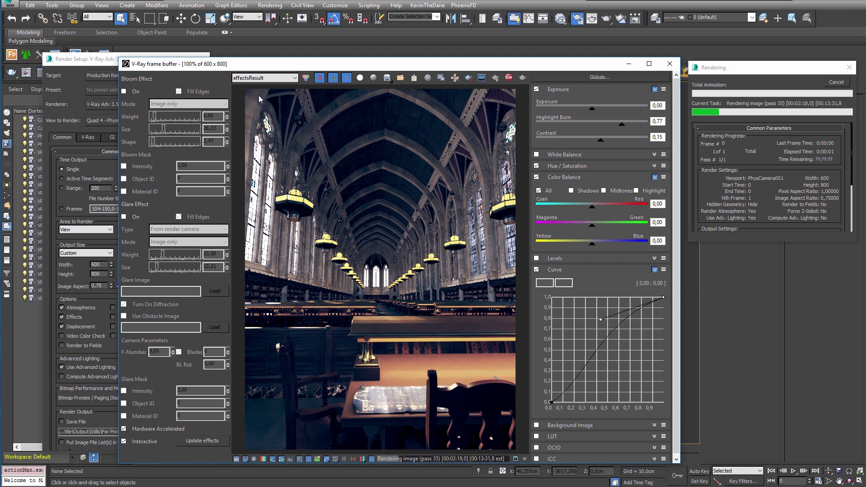
# Compare the RGB and VRayDenoiser channels, then re-enable Bloom (weight 6,60, size 26,22, shape 2,47).
pyautogui.click(278, 81)
pyautogui.click(271, 89)
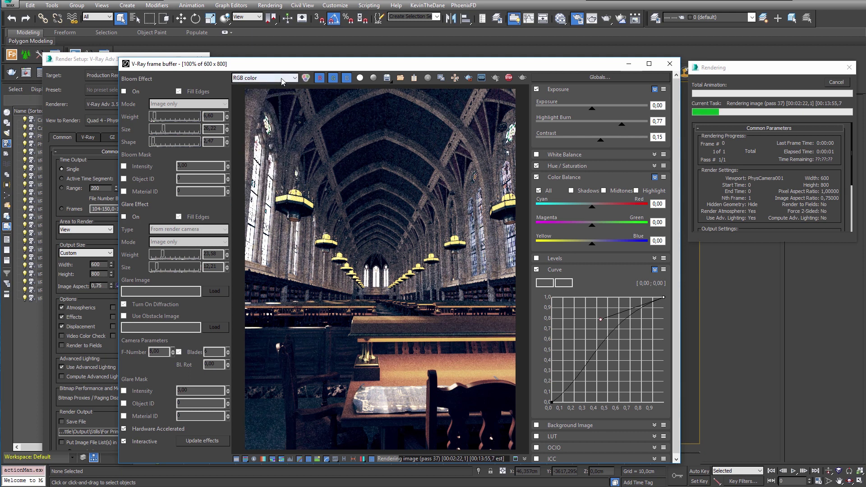
pyautogui.click(283, 80)
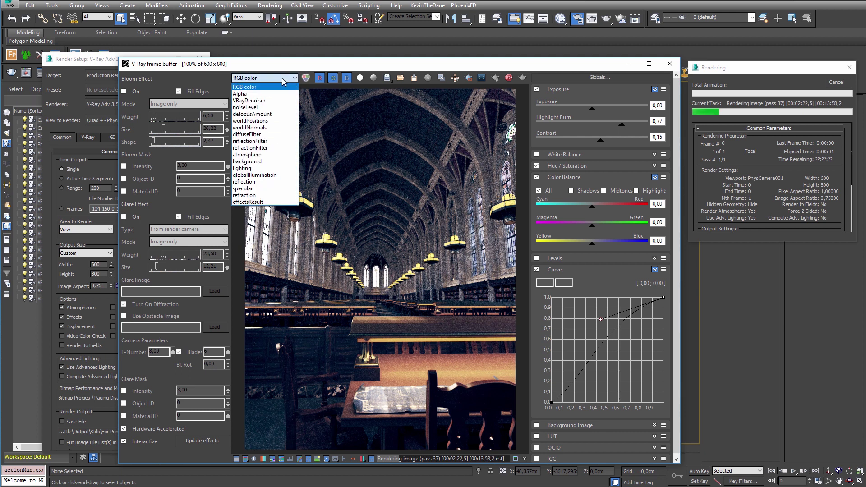
pyautogui.click(271, 101)
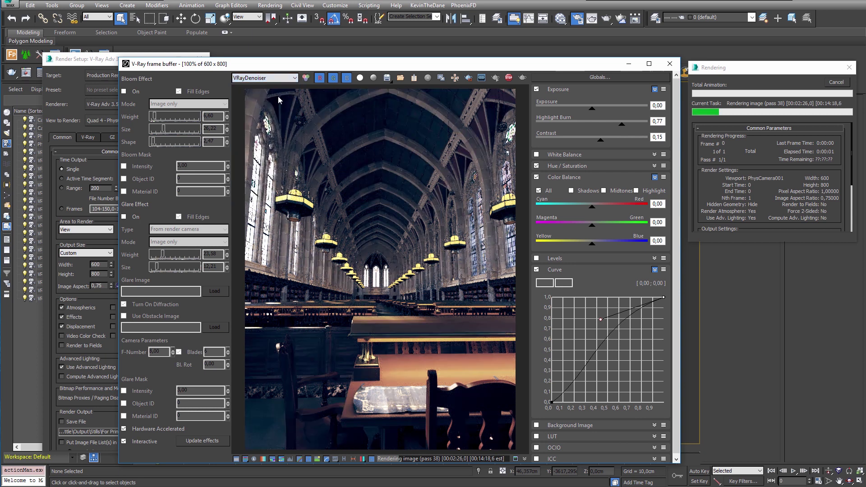
pyautogui.click(284, 79)
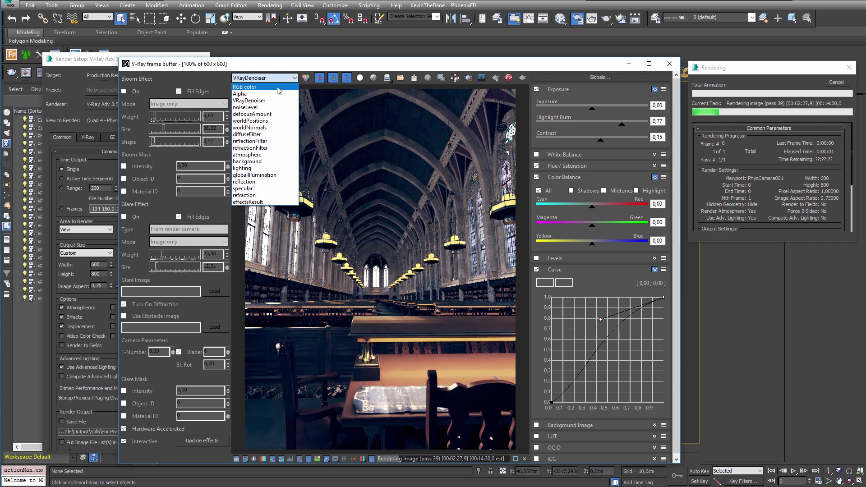
pyautogui.click(271, 87)
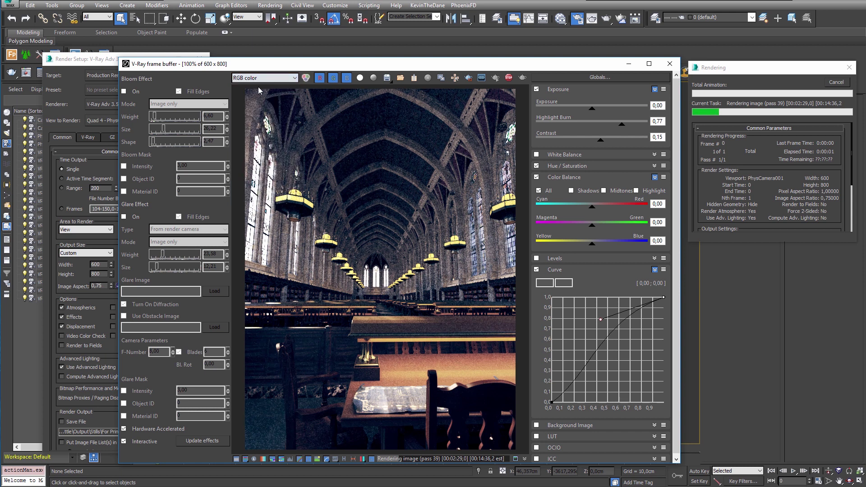
pyautogui.click(124, 91)
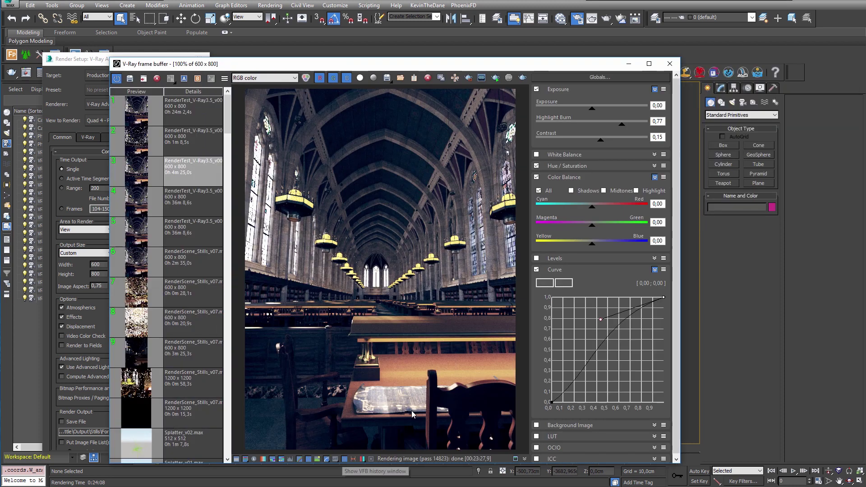
# Set history render 1 as A and render 4 as B, then drag the split line across the image.
pyautogui.click(193, 206)
pyautogui.click(194, 109)
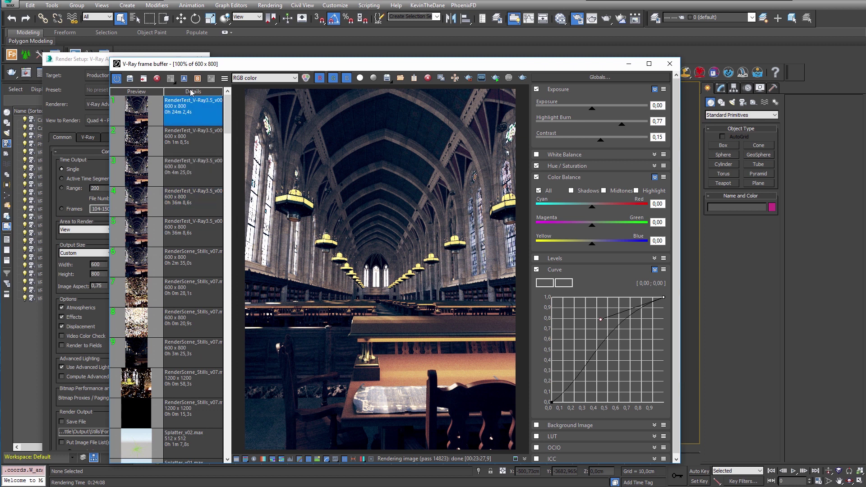
pyautogui.click(184, 78)
pyautogui.click(198, 202)
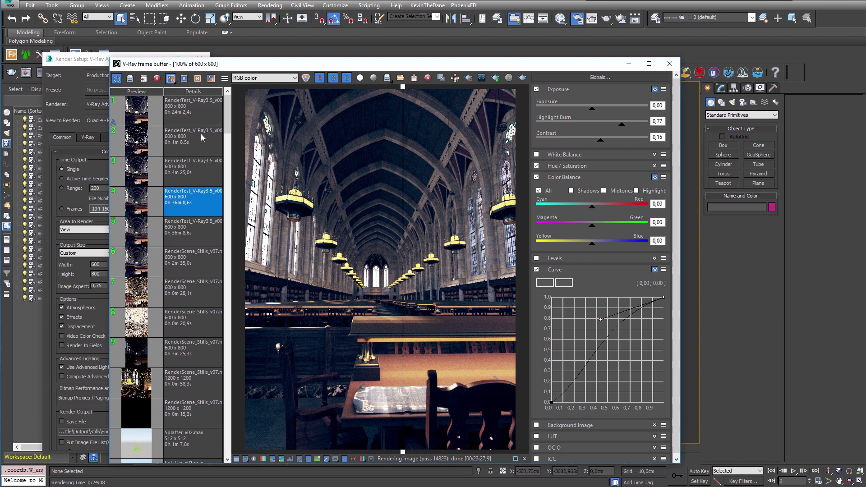
pyautogui.click(197, 78)
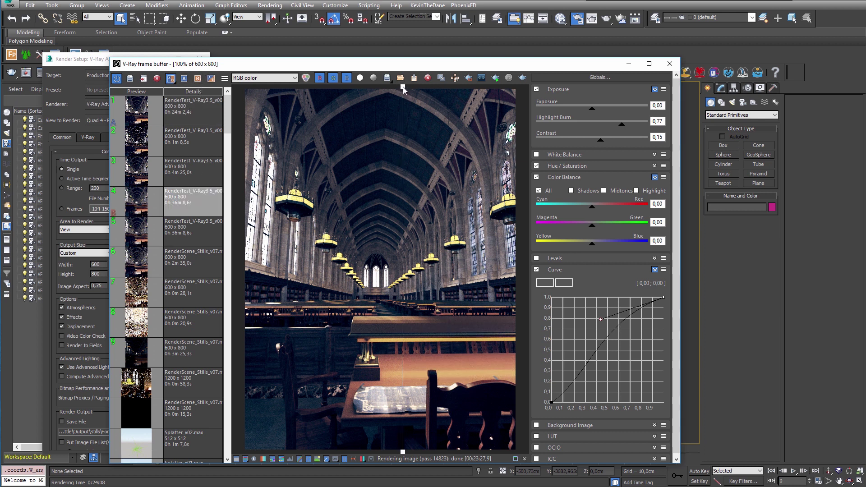
pyautogui.moveTo(403, 90); pyautogui.dragTo(304, 91)
pyautogui.moveTo(366, 95); pyautogui.dragTo(360, 140)
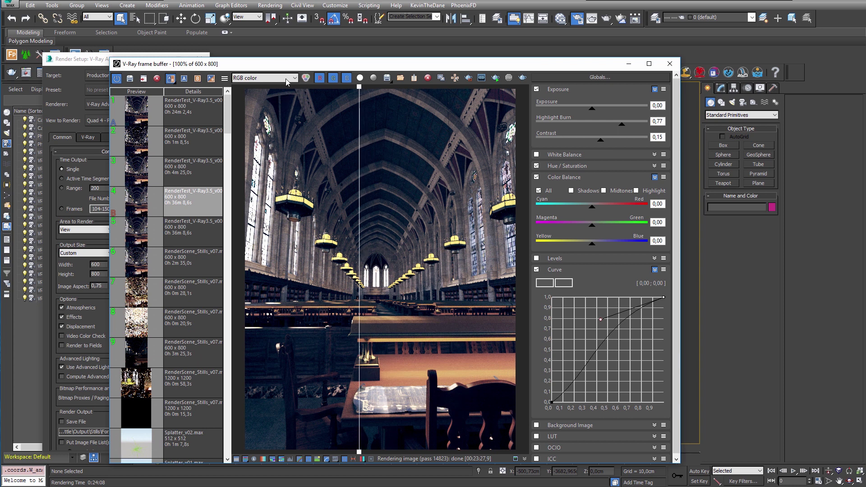
# Switch to the VRayDenoiser channel and sweep the A/B split line across the hall image.
pyautogui.click(287, 79)
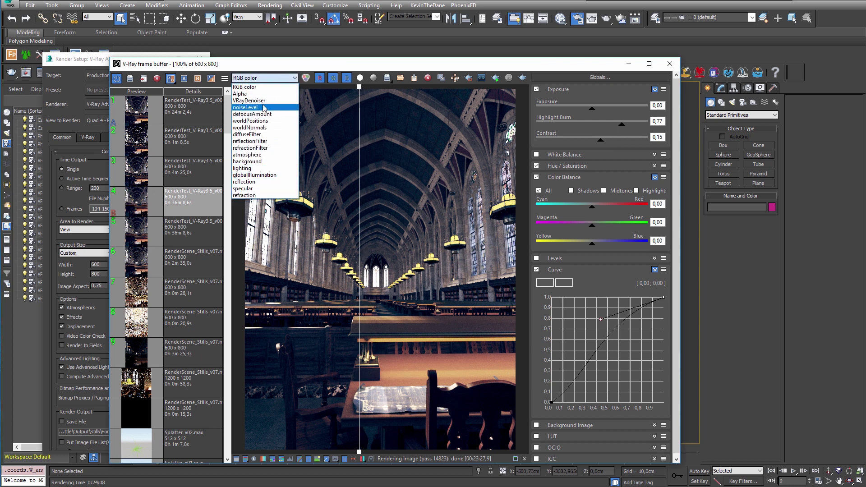
pyautogui.click(264, 100)
pyautogui.moveTo(363, 90); pyautogui.dragTo(386, 106)
pyautogui.moveTo(442, 116); pyautogui.dragTo(280, 119)
pyautogui.moveTo(461, 120); pyautogui.dragTo(302, 120)
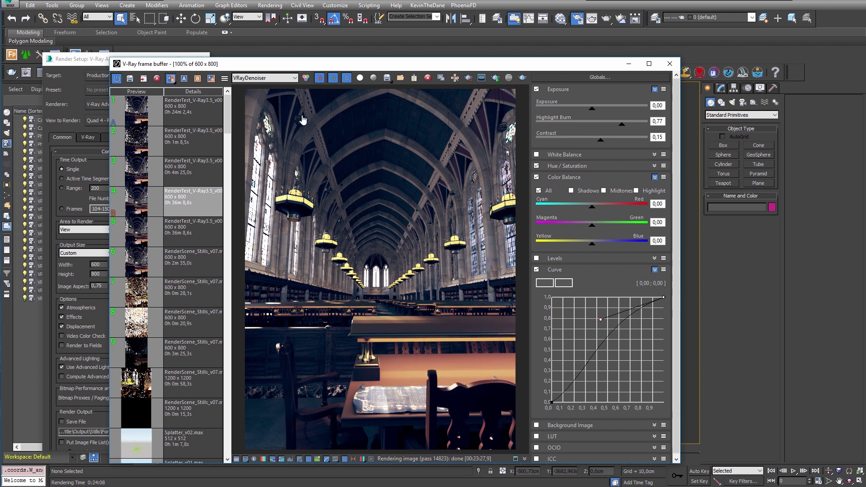